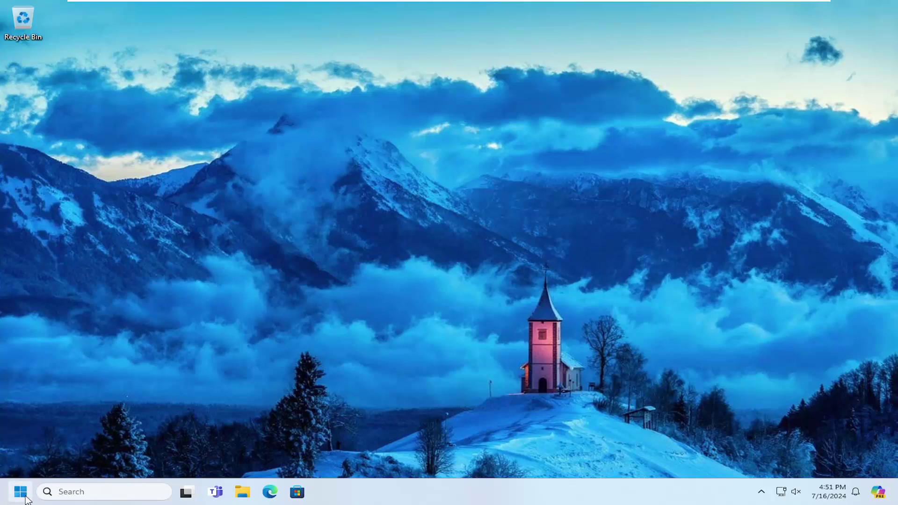
Step: Search Start for 'troubleshoot' and land on Settings > System > Troubleshoot
click(23, 494)
text(troublesh)
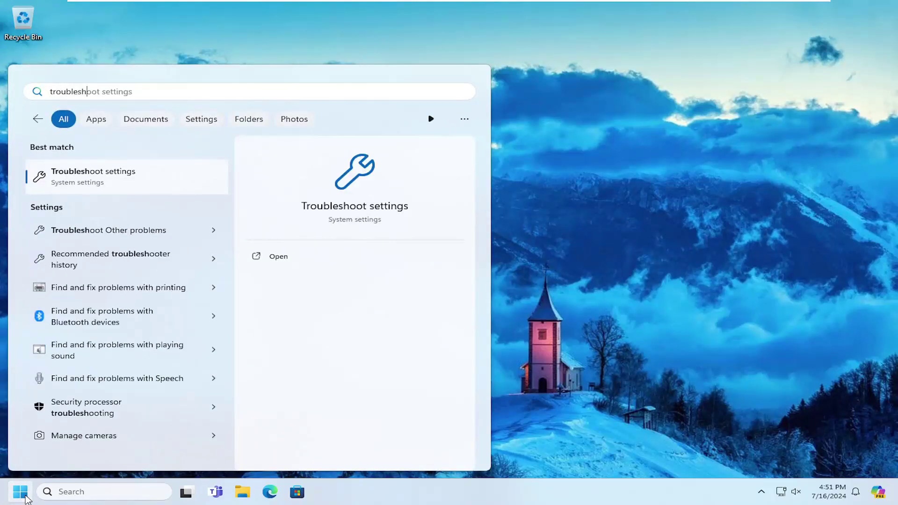
text(oot)
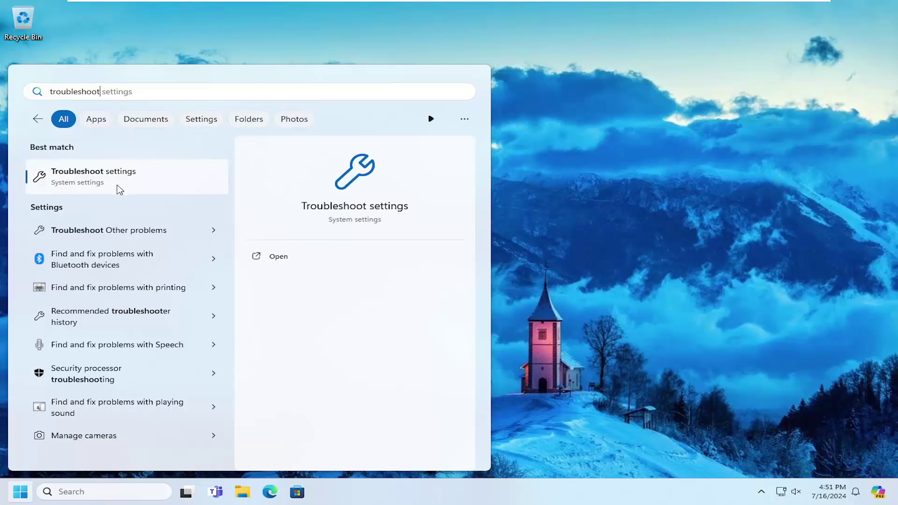
click(107, 175)
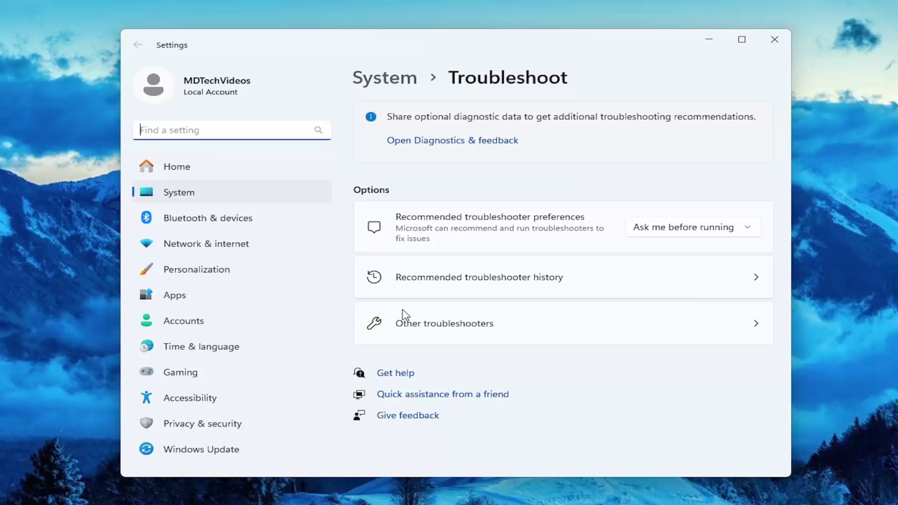
Step: Run the Windows Update troubleshooter from Other troubleshooters, then close it and Settings
click(410, 331)
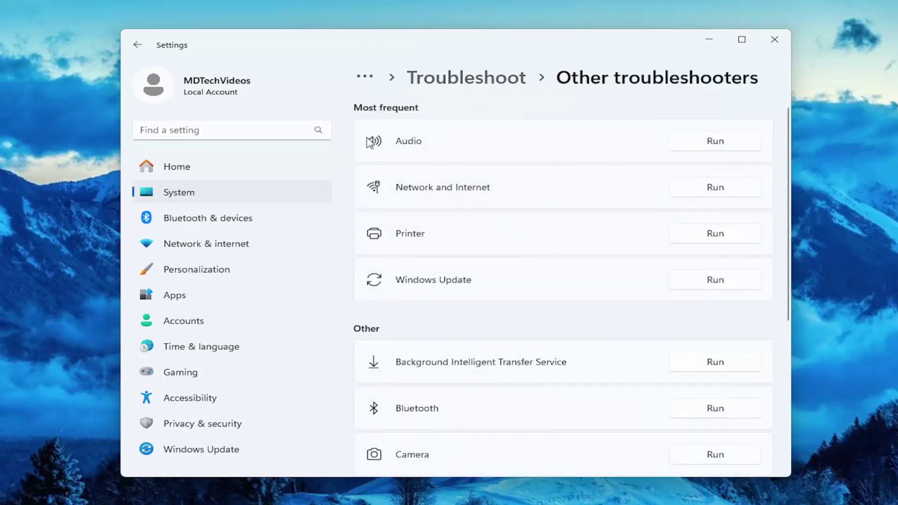
click(734, 291)
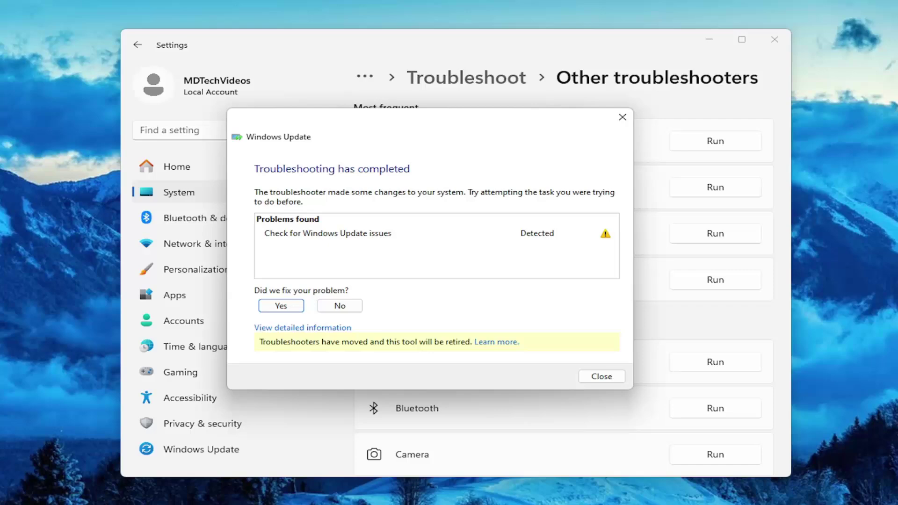
click(623, 119)
click(775, 39)
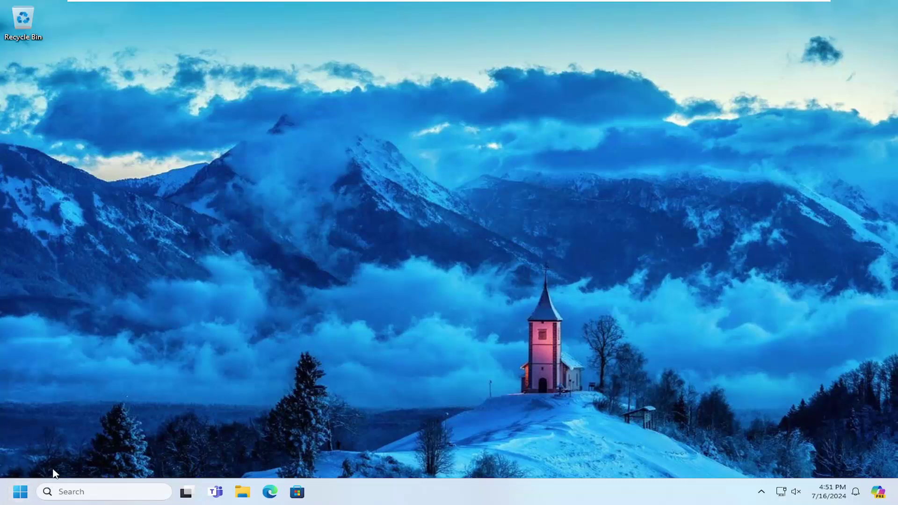
Step: Launch Command Prompt as administrator from a Start search for 'cmd', approving UAC
click(20, 494)
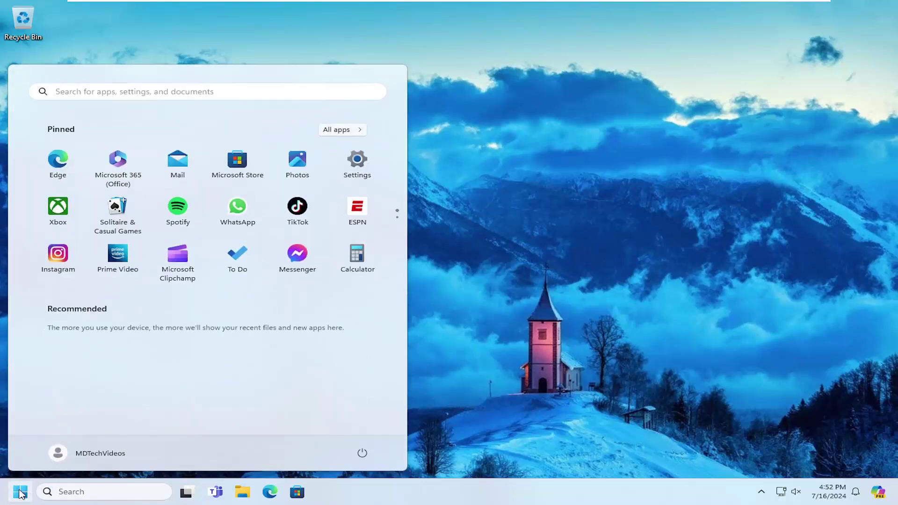
text(cmd)
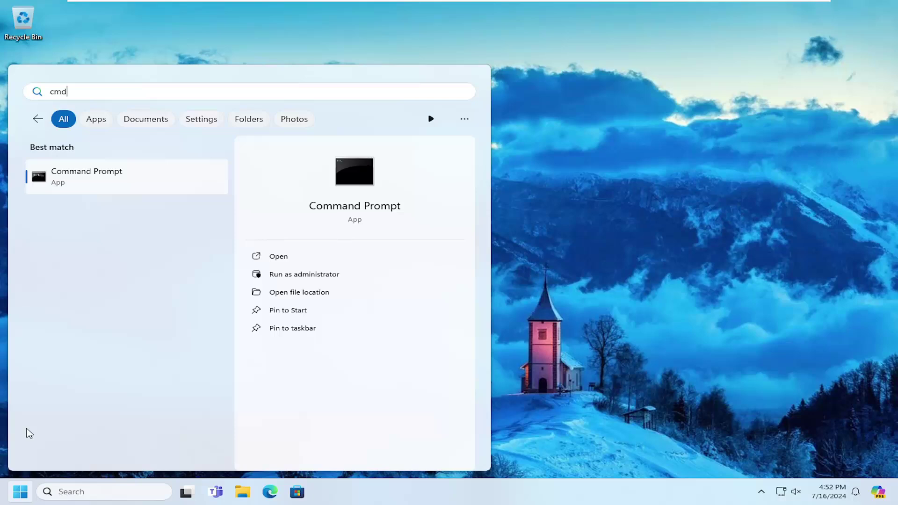
right_click(87, 180)
click(136, 193)
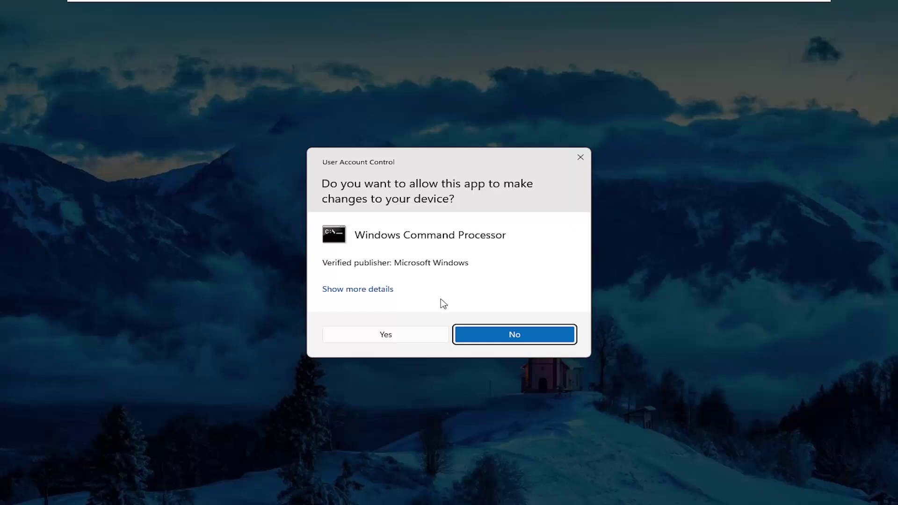
click(387, 336)
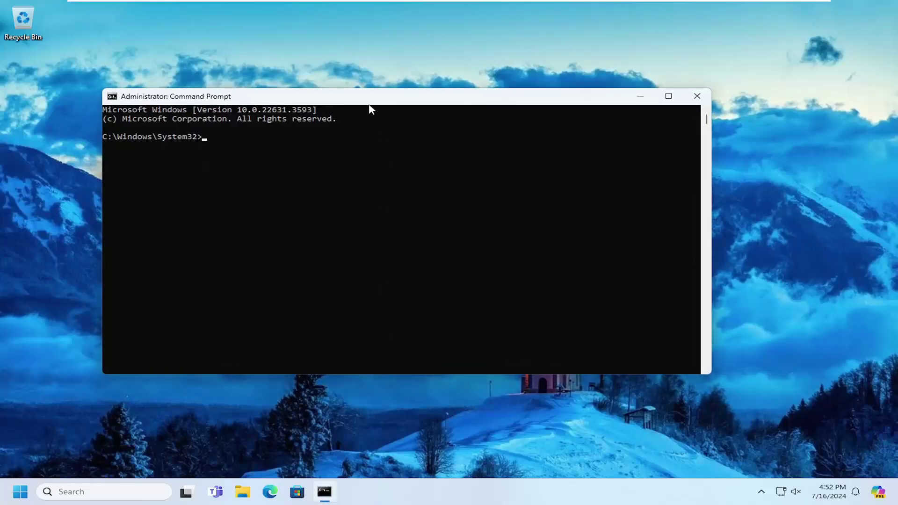
Step: Enter 'sfc /scannow' at the administrator prompt, leaving console Select mode
drag(374, 98, 393, 99)
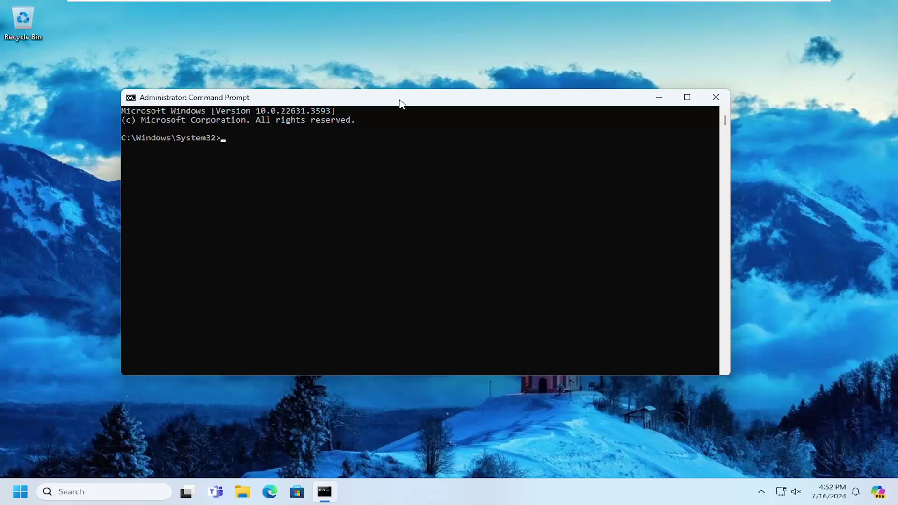
text(sfc )
text(/scan)
text(now)
click(313, 148)
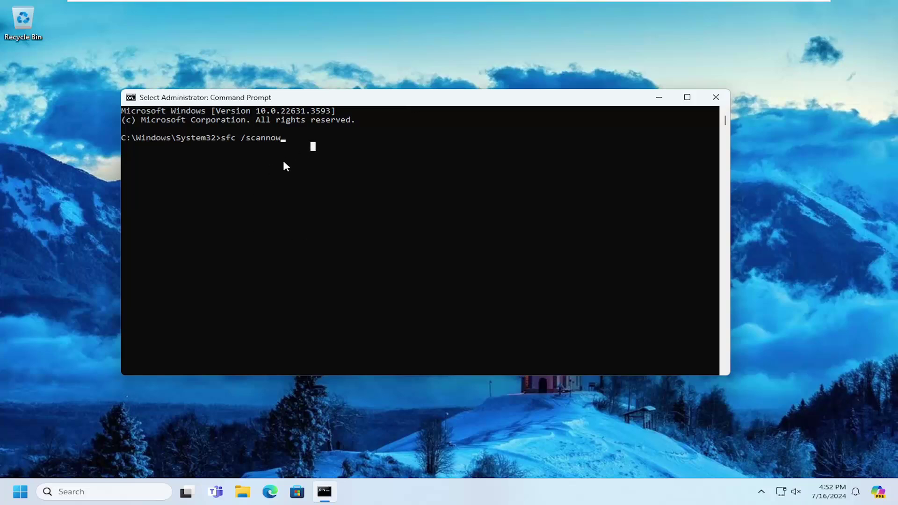
key(Escape)
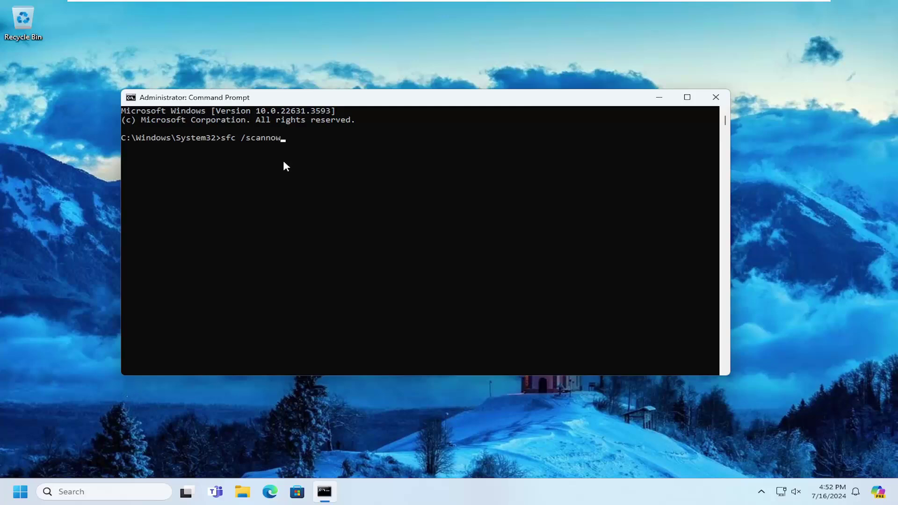
click(282, 160)
key(Escape)
Step: Run sfc /scannow to 100% verification, then close the console to the desktop
key(Return)
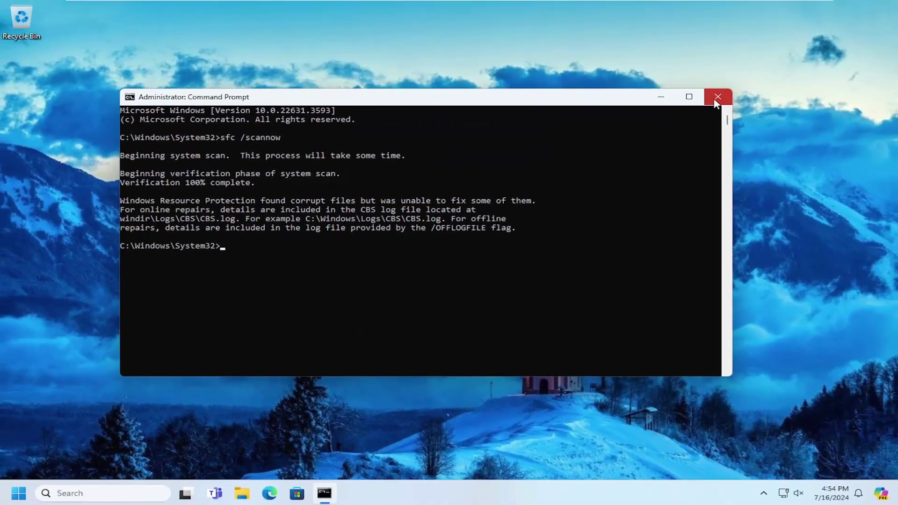
click(715, 100)
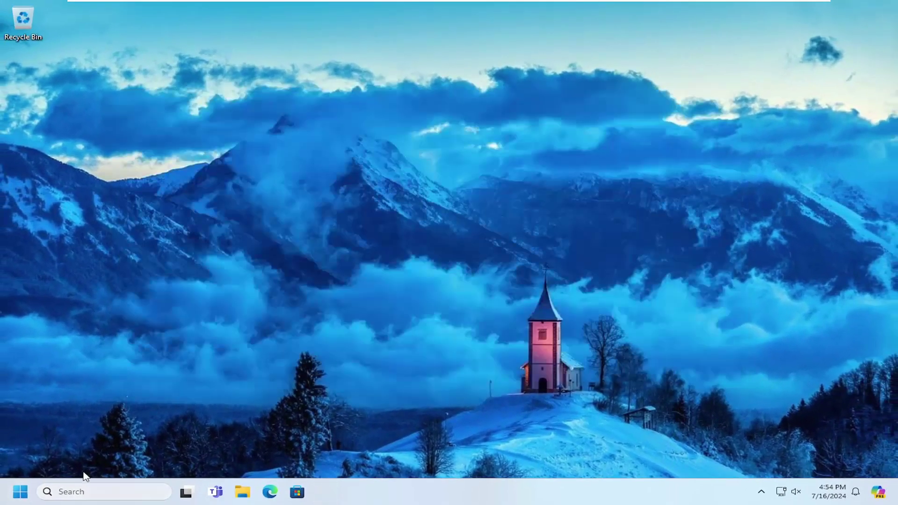